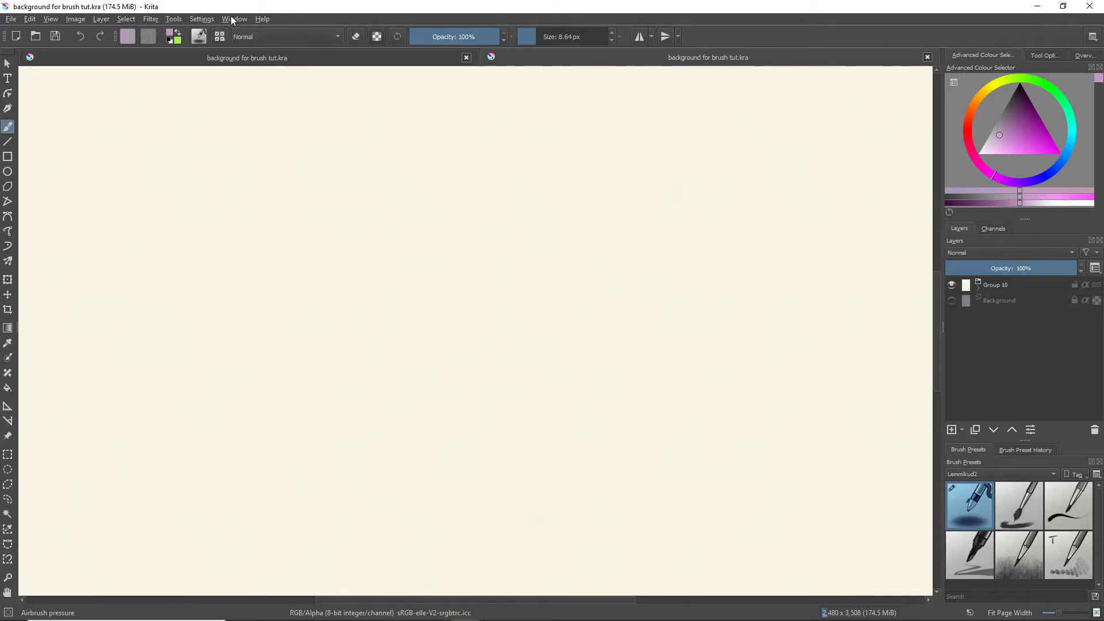
- Deactivate the Krita_3_Default_Resources bundle in the resource manager
click(203, 19)
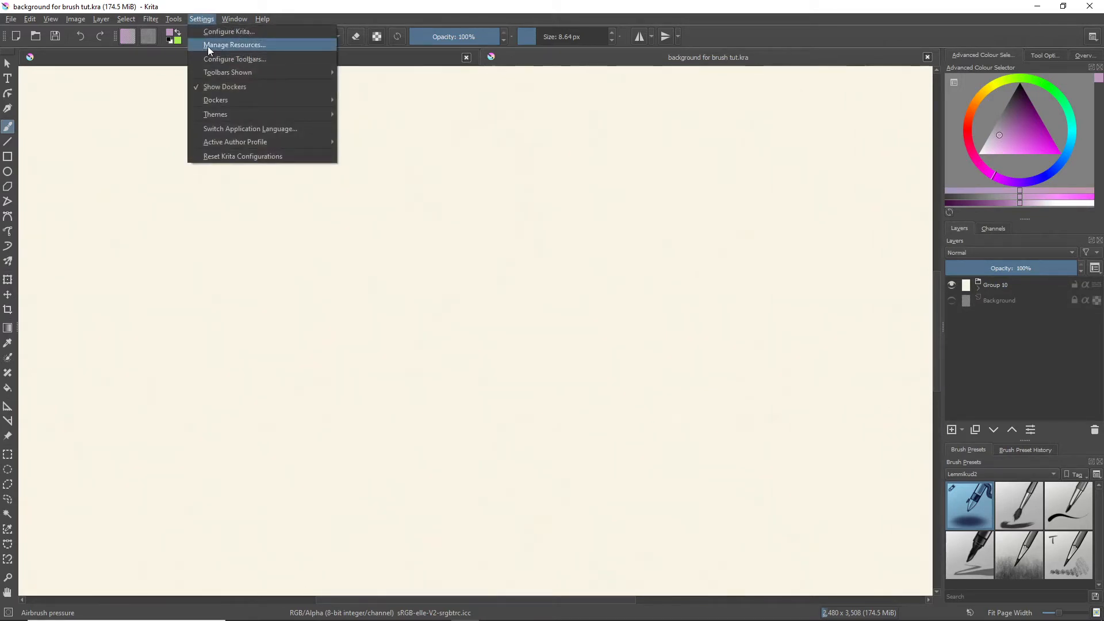
click(208, 47)
click(424, 164)
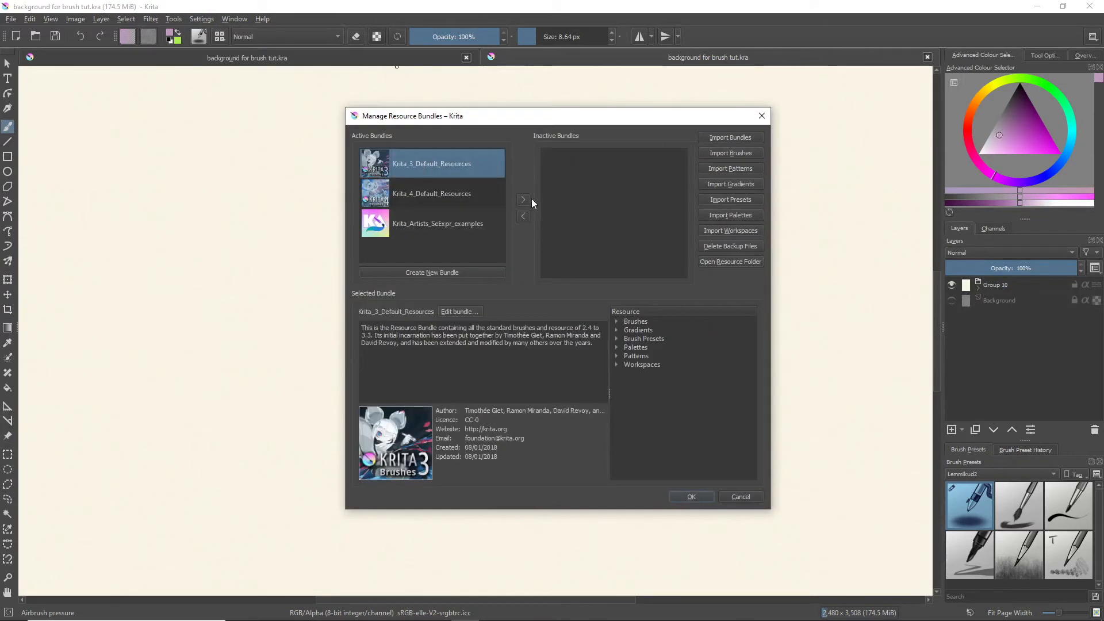
click(523, 201)
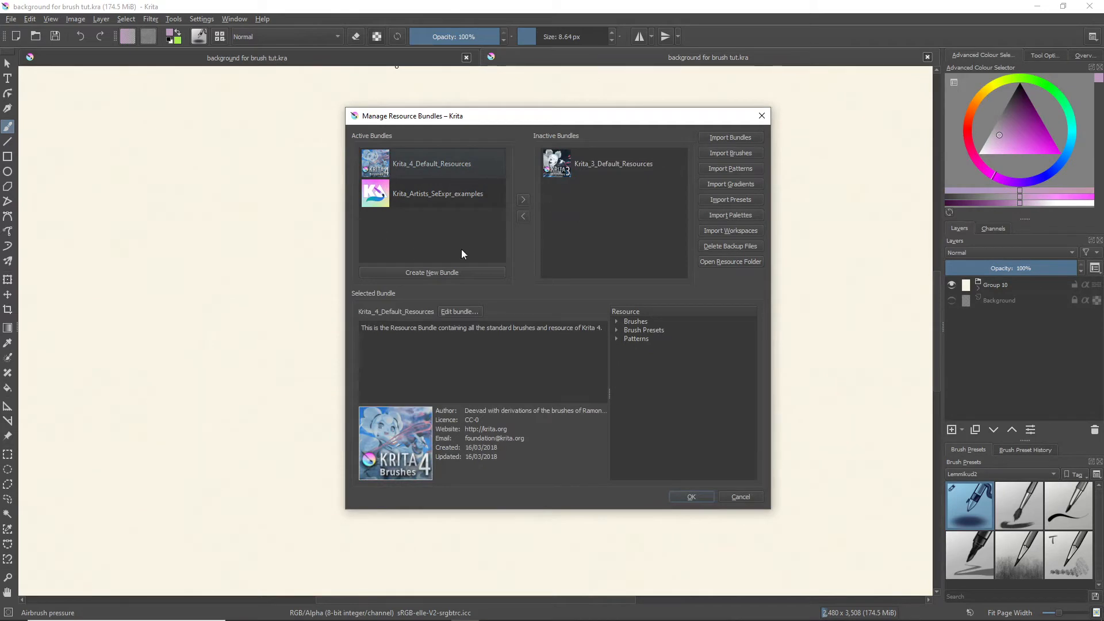
- Return Krita_3_Default_Resources to the active bundles and accept the resource settings
click(585, 163)
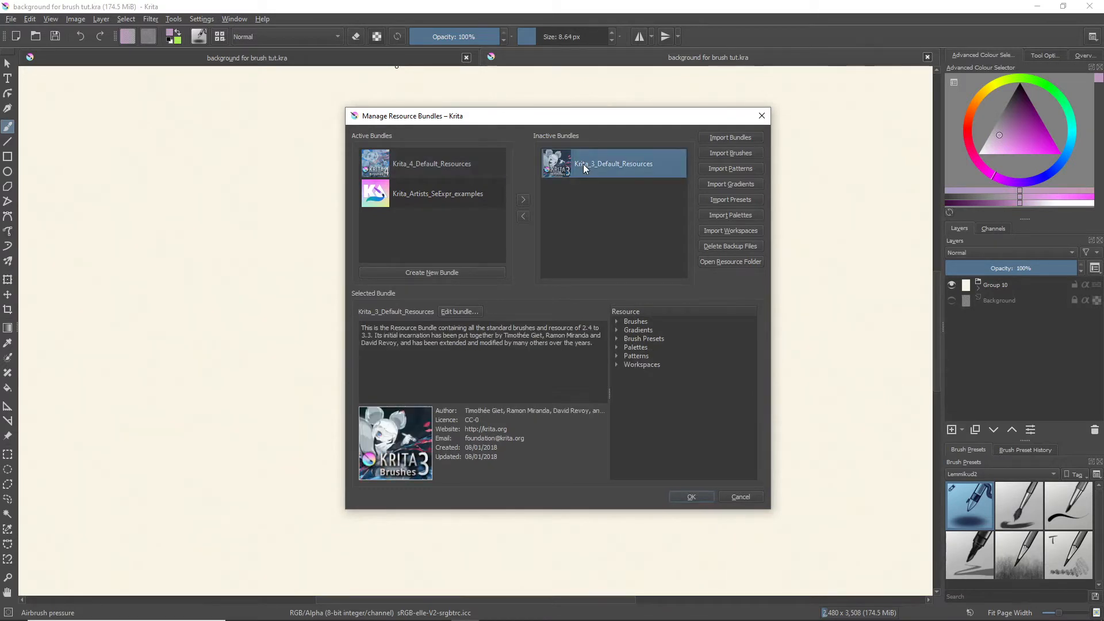
click(523, 217)
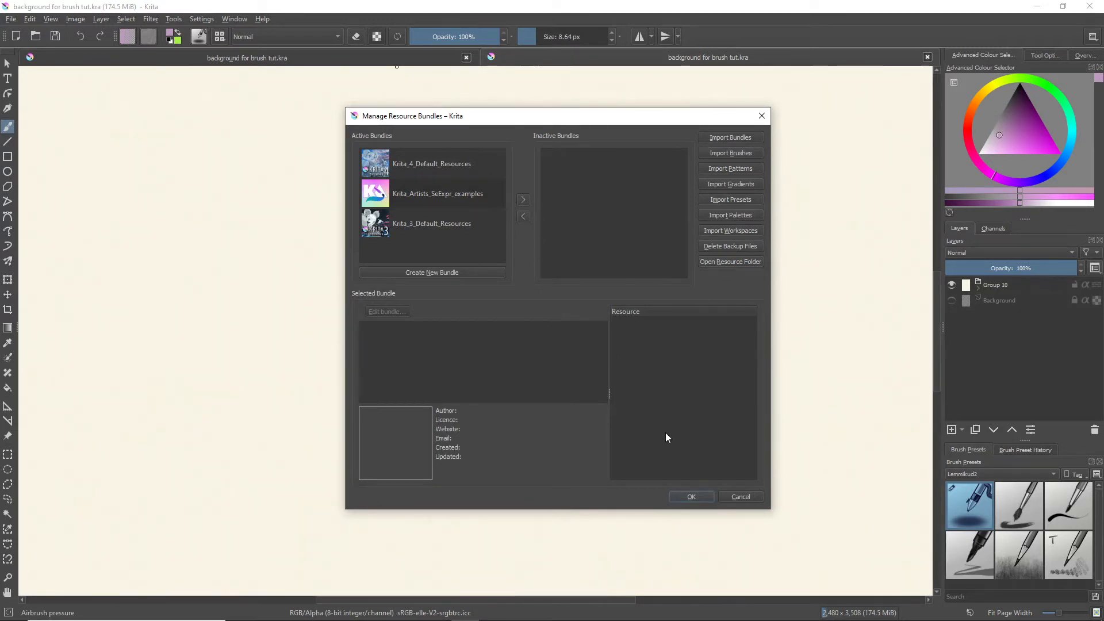
click(679, 495)
- Set the Airbrush pressure brush size to 111.13 px and paint a horizontal stroke and a round dab near the canvas top
click(561, 36)
scroll(485, 115, up, 1)
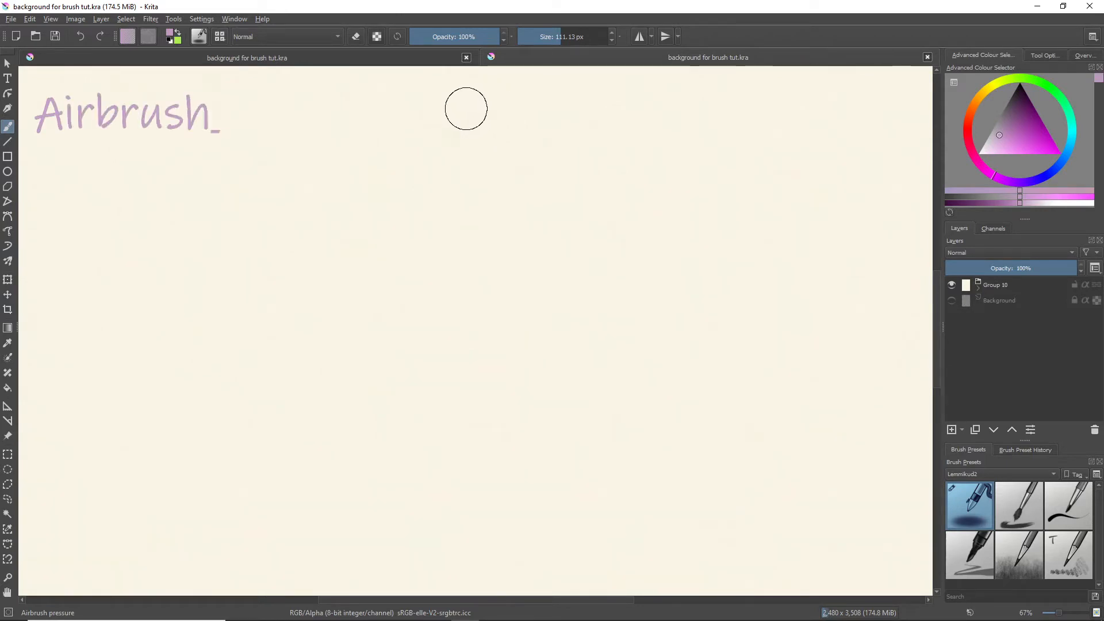
drag(460, 112, 590, 113)
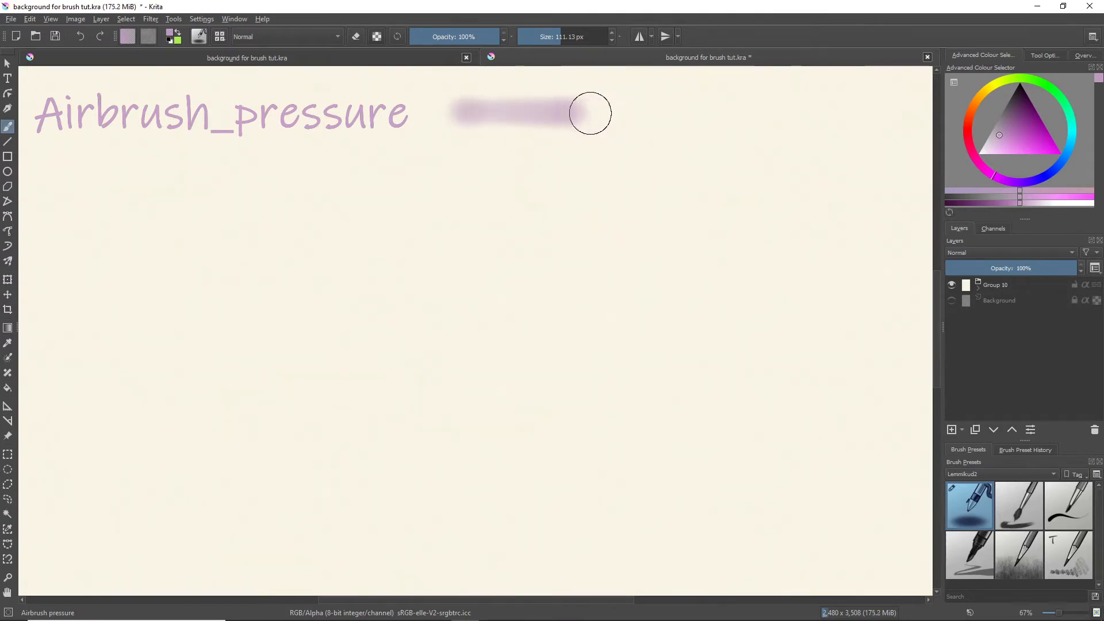
drag(636, 108, 634, 105)
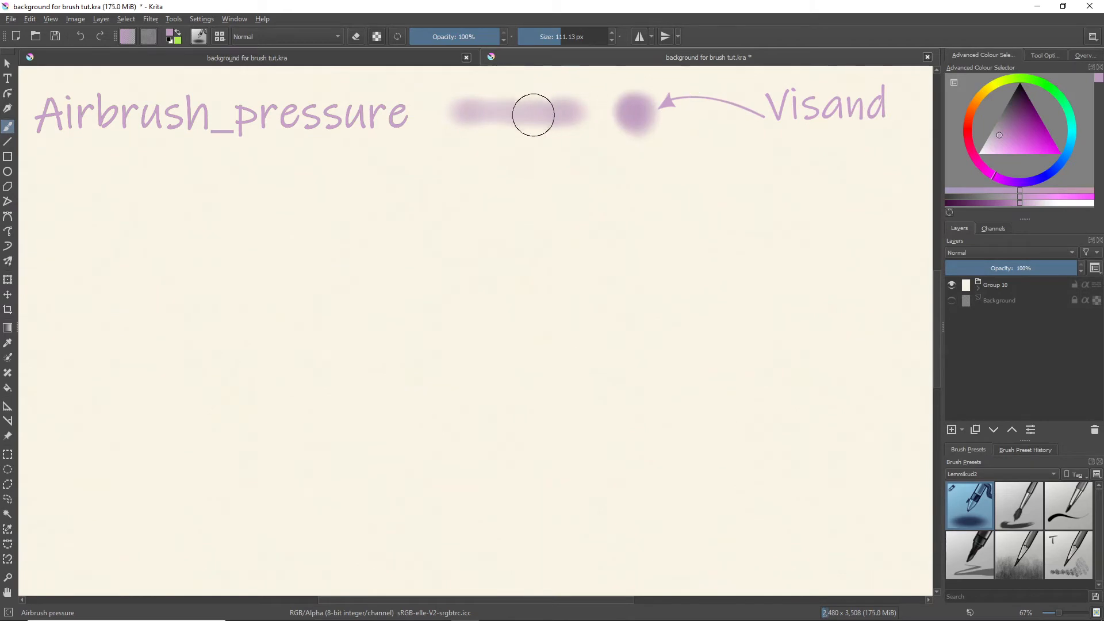
- Switch to the Bristles hairy brush and paint a horizontal stroke and a round dab below the airbrush samples
key(/)
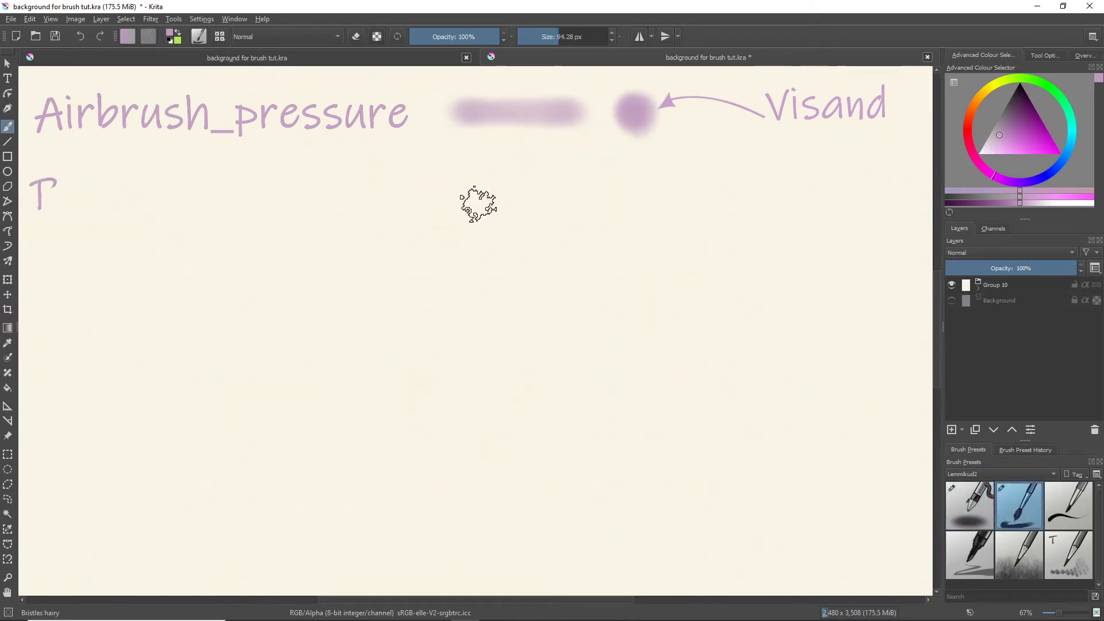
drag(461, 203, 587, 198)
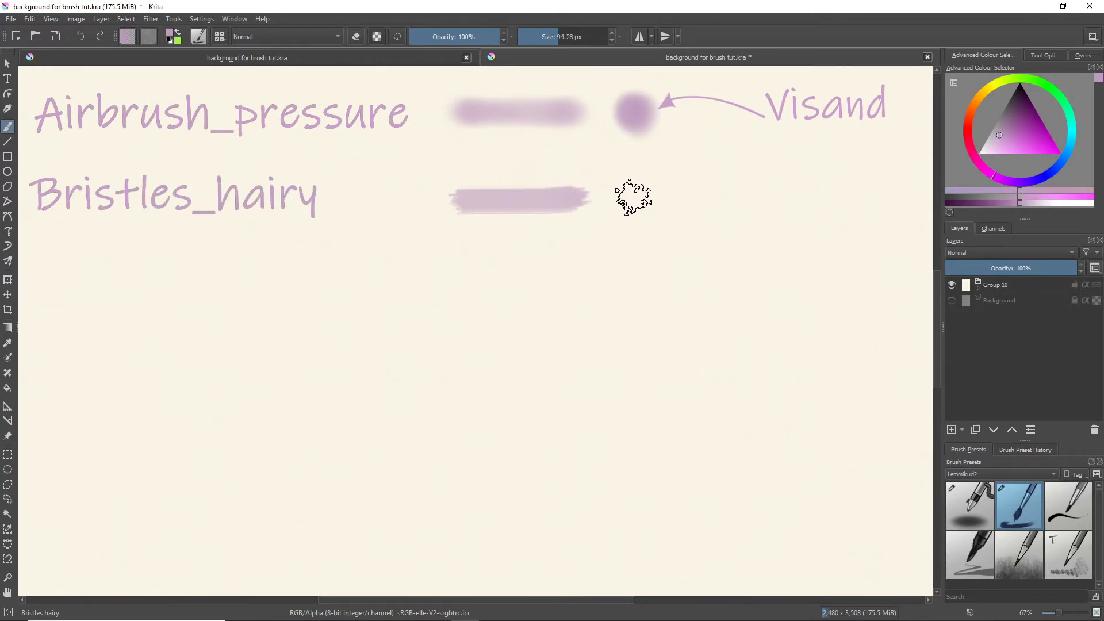
drag(634, 193, 644, 190)
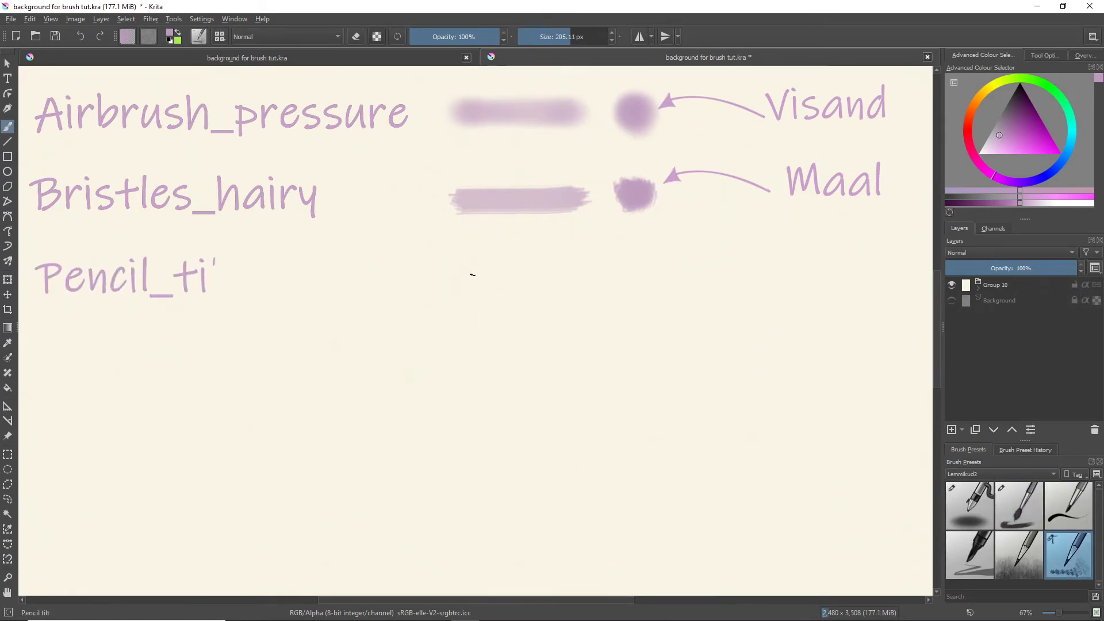
- Paint a thin line and a shaded circle below the bristle samples with the Pencil tilt brush, and view its brush tip settings
drag(466, 285, 573, 287)
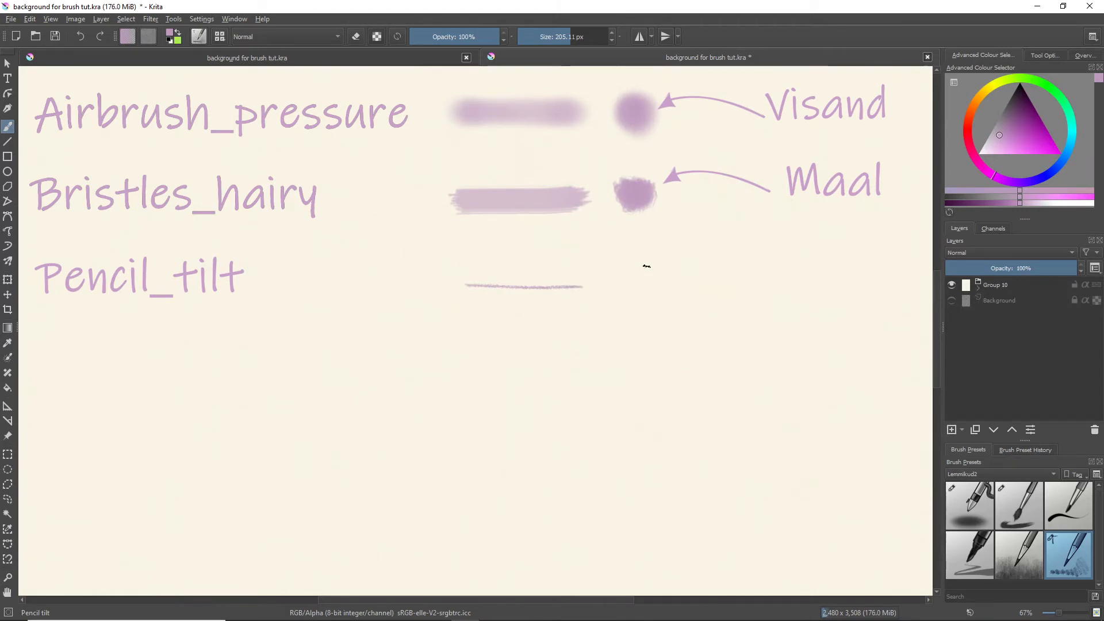
drag(627, 265, 633, 287)
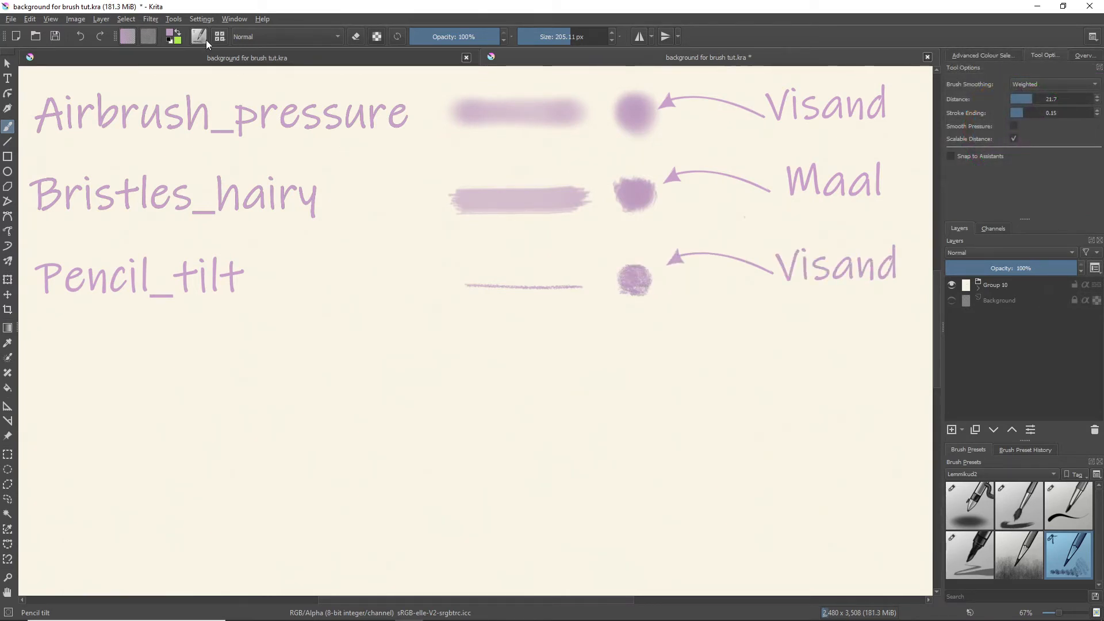
click(200, 36)
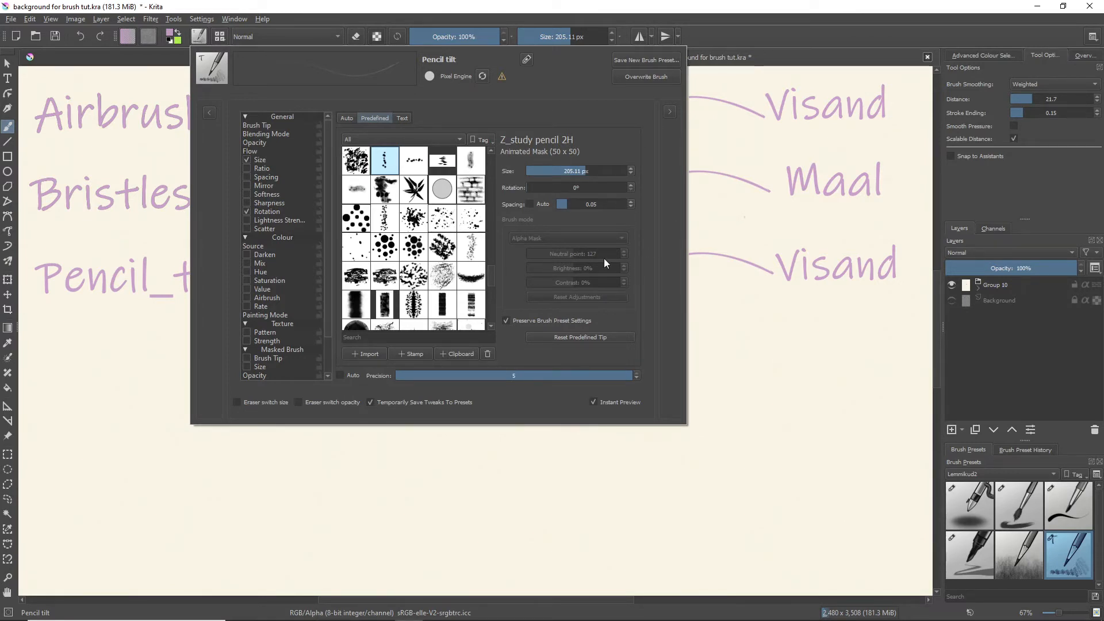
click(746, 243)
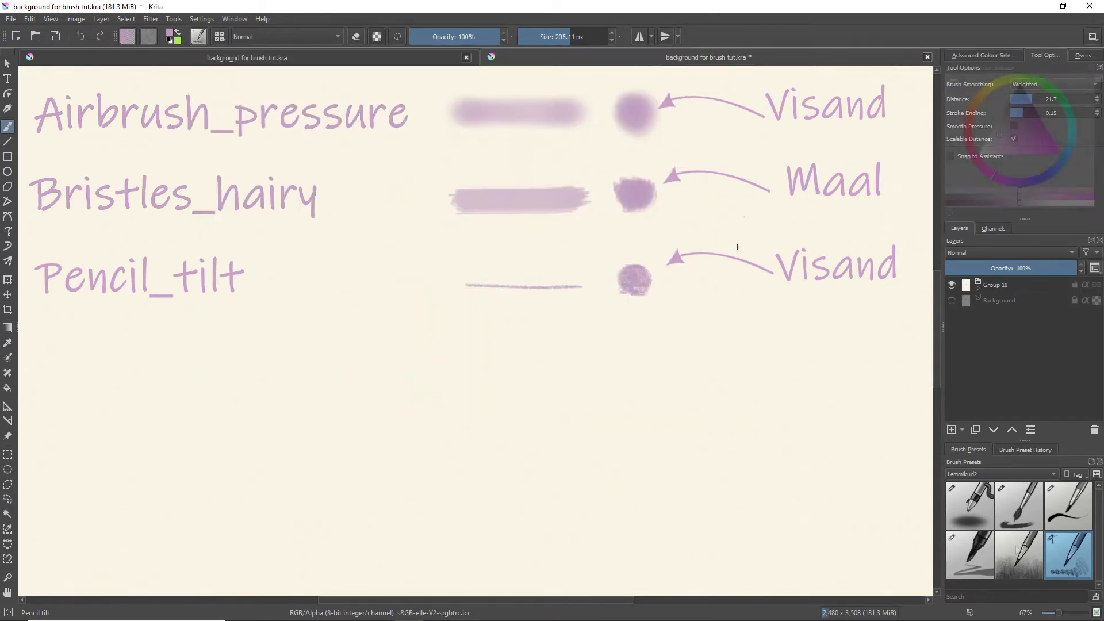
- Choose the Pencil texture brush and paint a hatched horizontal band and a round patch below the Pencil tilt samples
click(1020, 556)
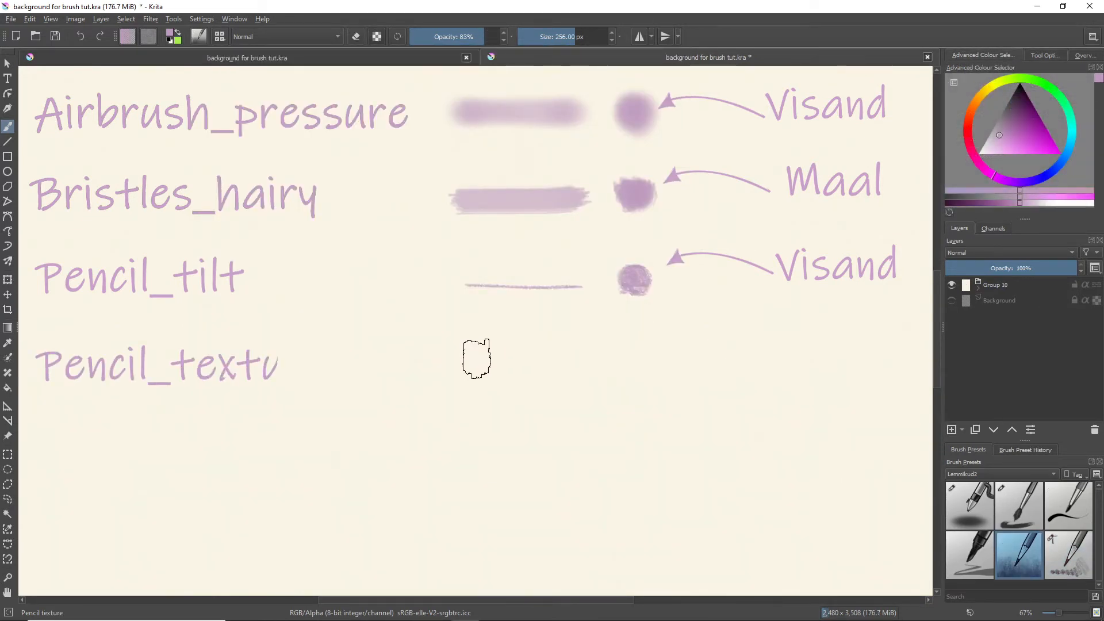
drag(468, 357, 640, 357)
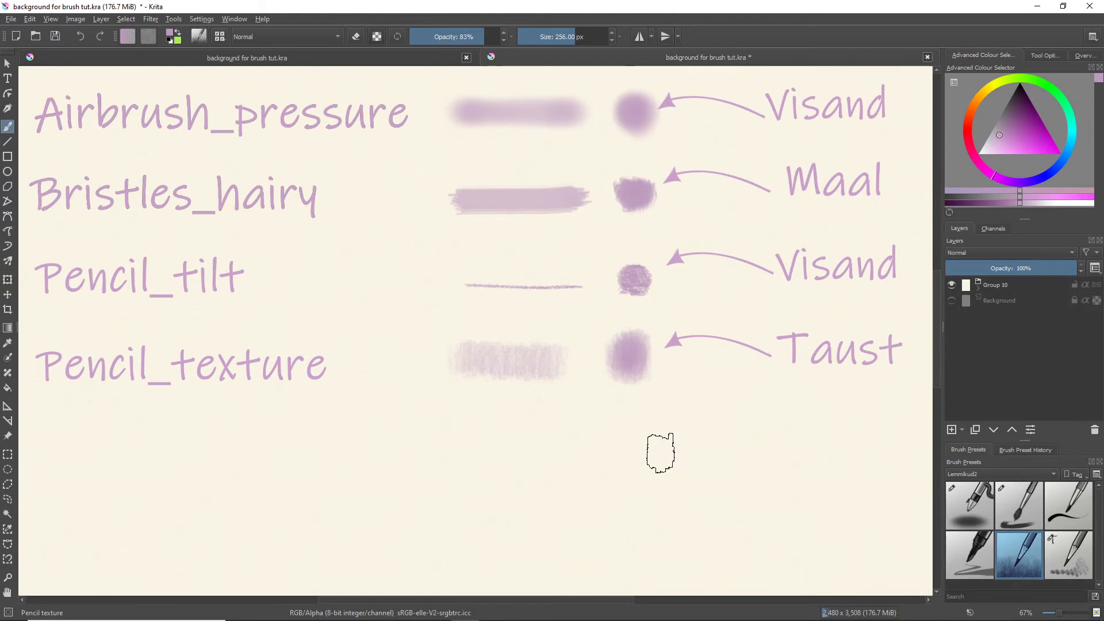
- Switch to the Ink brush 25 preset and paint a thick line and a solid circle below the Pencil texture samples
key(slash)
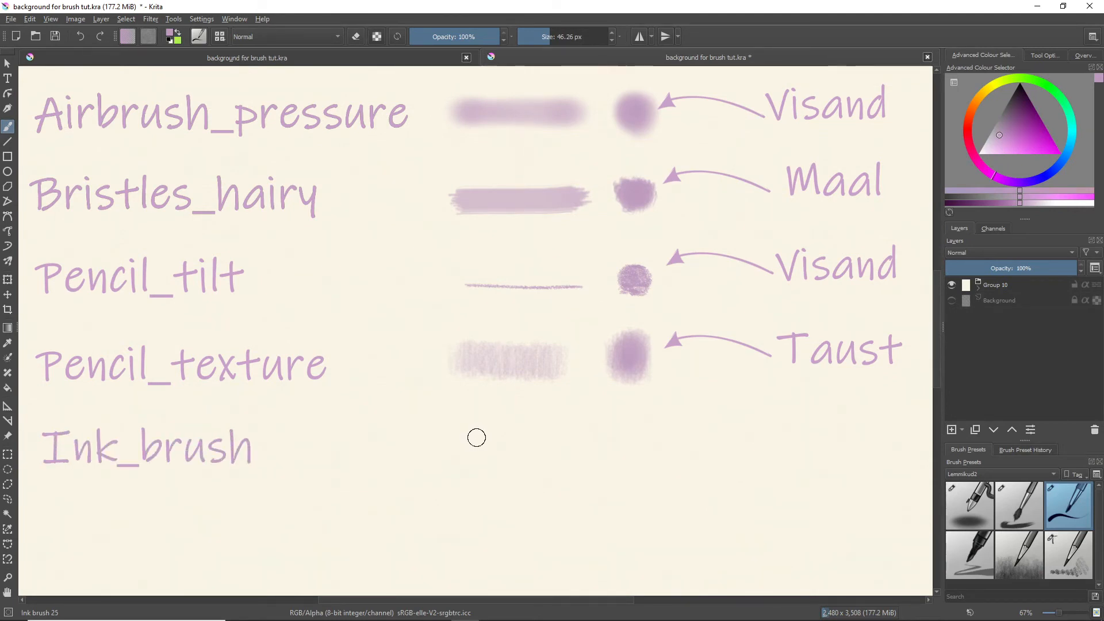
drag(456, 447, 558, 442)
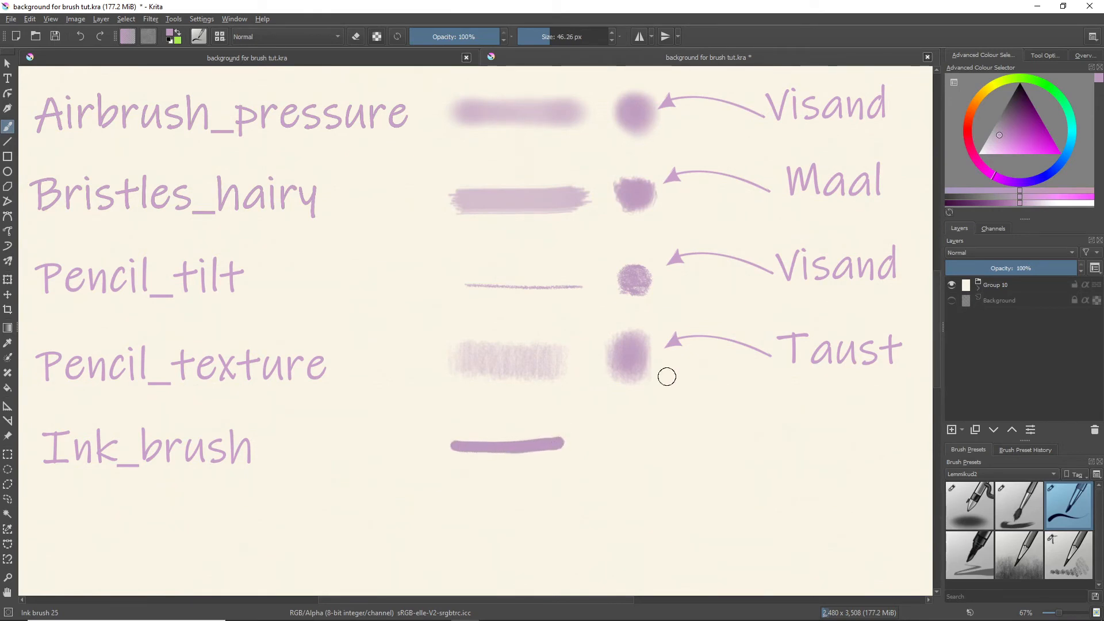
drag(636, 434, 635, 445)
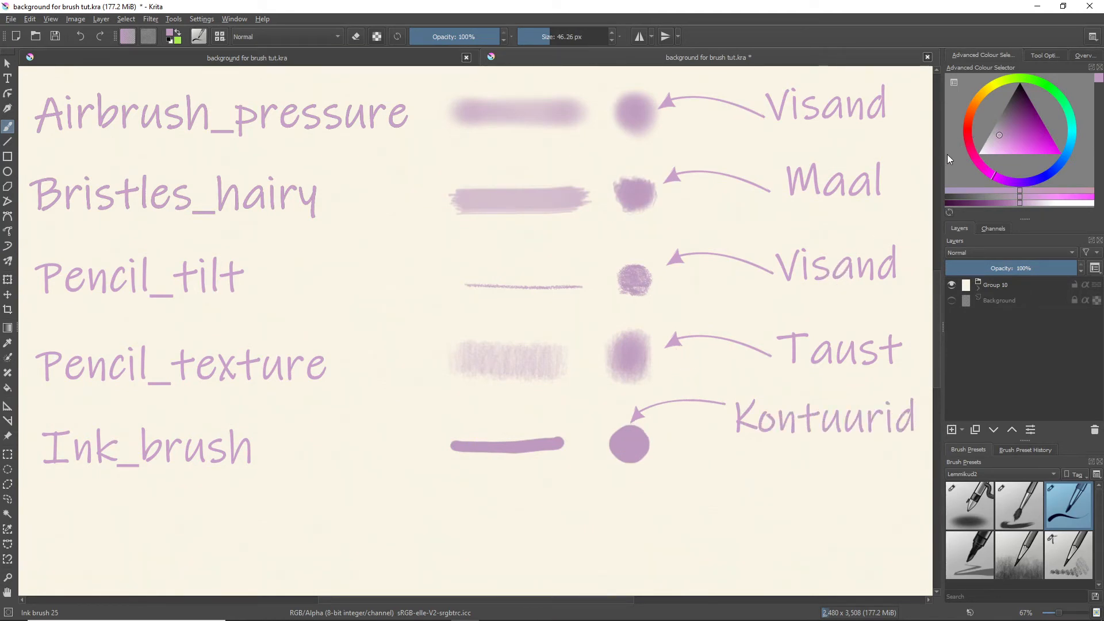
- Set brush smoothing to Stabiliser with distance 21.7 and delay 1 px, drawing thin 8.64 px wavy test lines beside the ink circle
click(1046, 56)
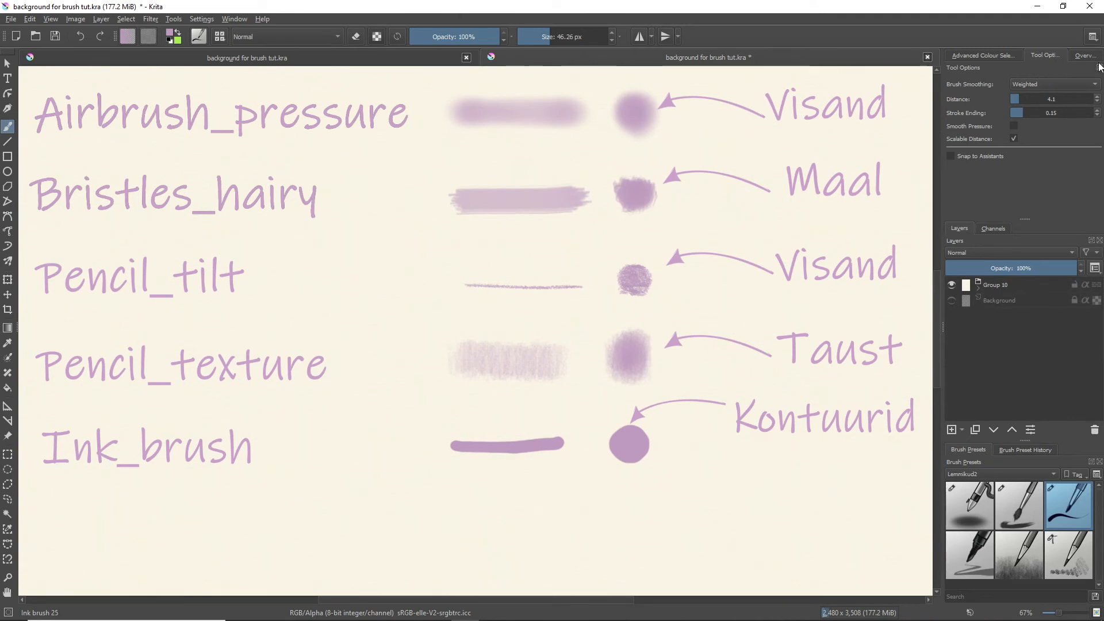
click(1093, 84)
click(1082, 97)
drag(683, 443, 791, 447)
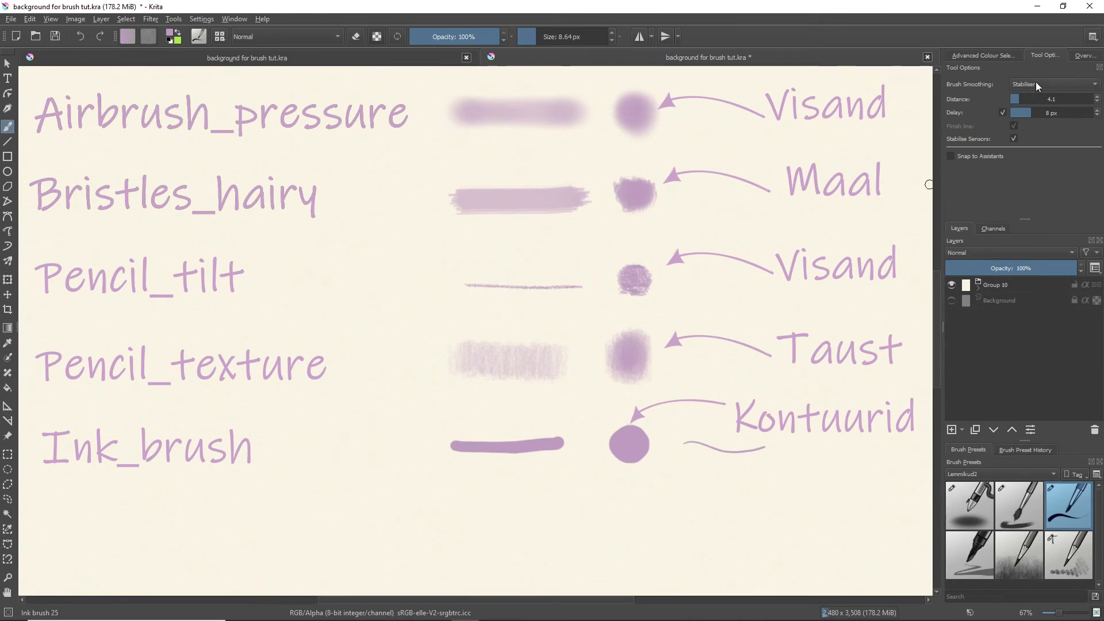
mouse_move(1030, 112)
mouse_down()
mouse_move(1017, 113)
mouse_move(1031, 99)
mouse_up()
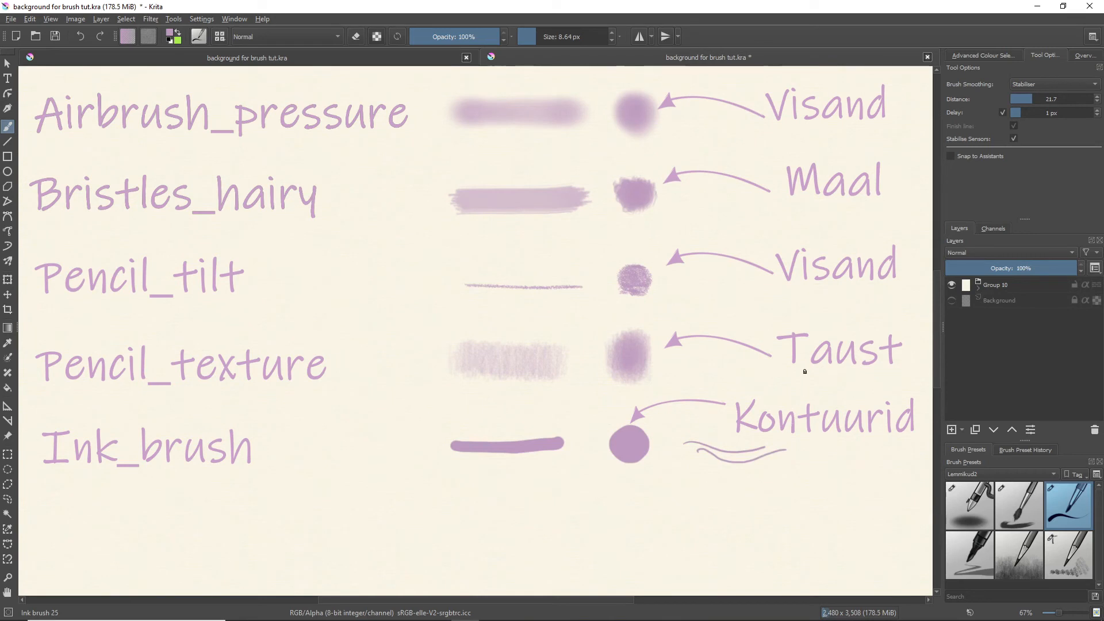
- Switch to the Layout block brush and paint a horizontal stroke and a filled round shape below the ink samples
key(slash)
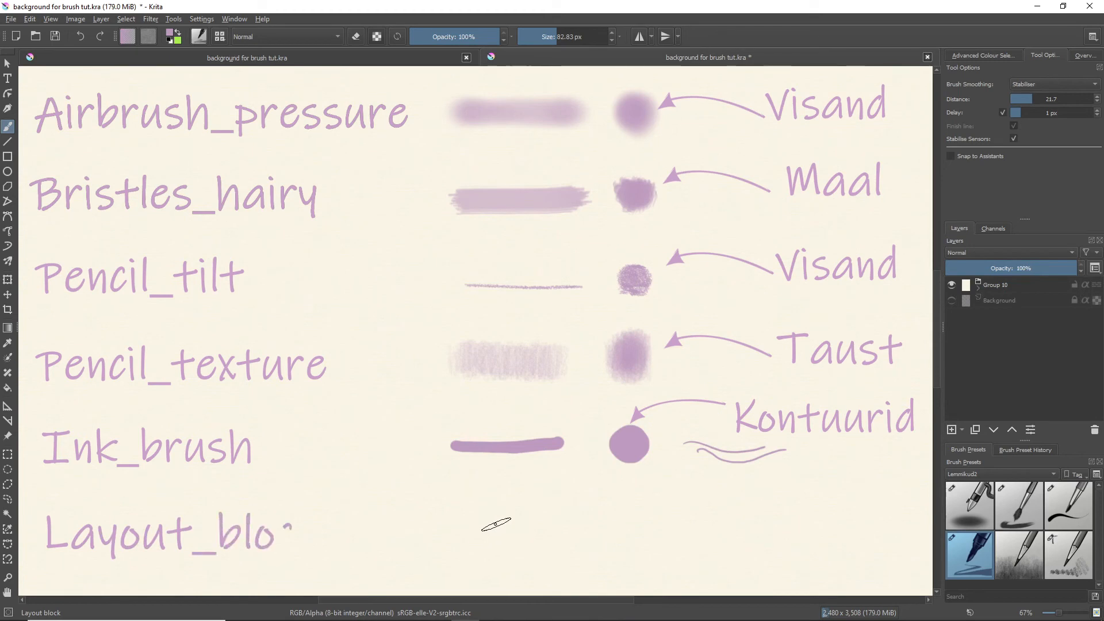
drag(454, 518, 574, 518)
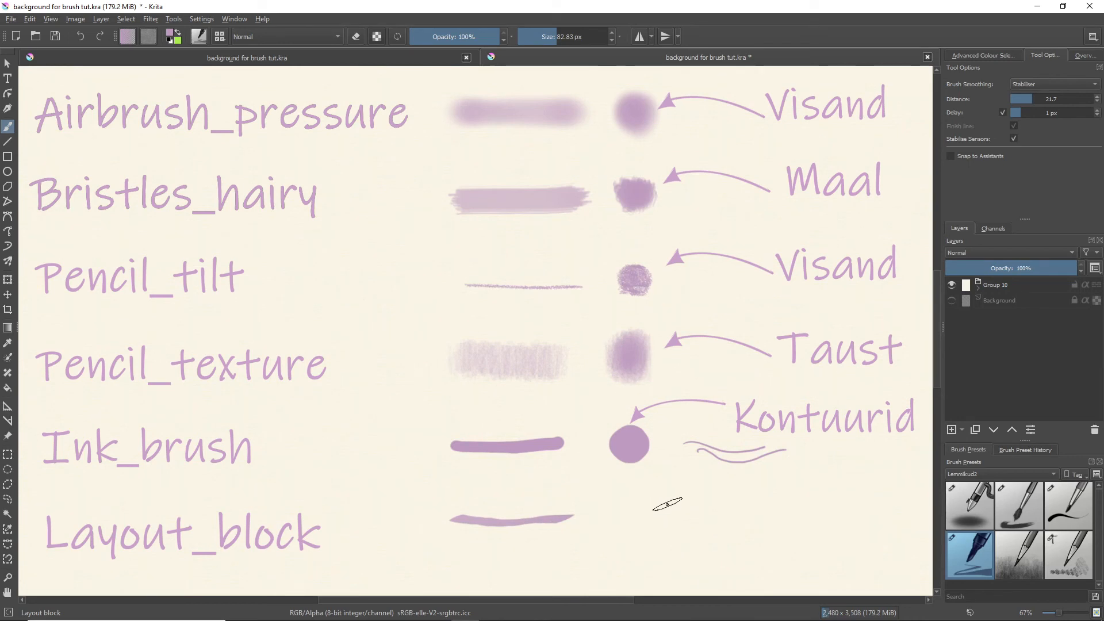
mouse_move(630, 505)
mouse_down()
mouse_move(636, 517)
mouse_move(645, 512)
mouse_move(632, 510)
mouse_move(640, 526)
mouse_up()
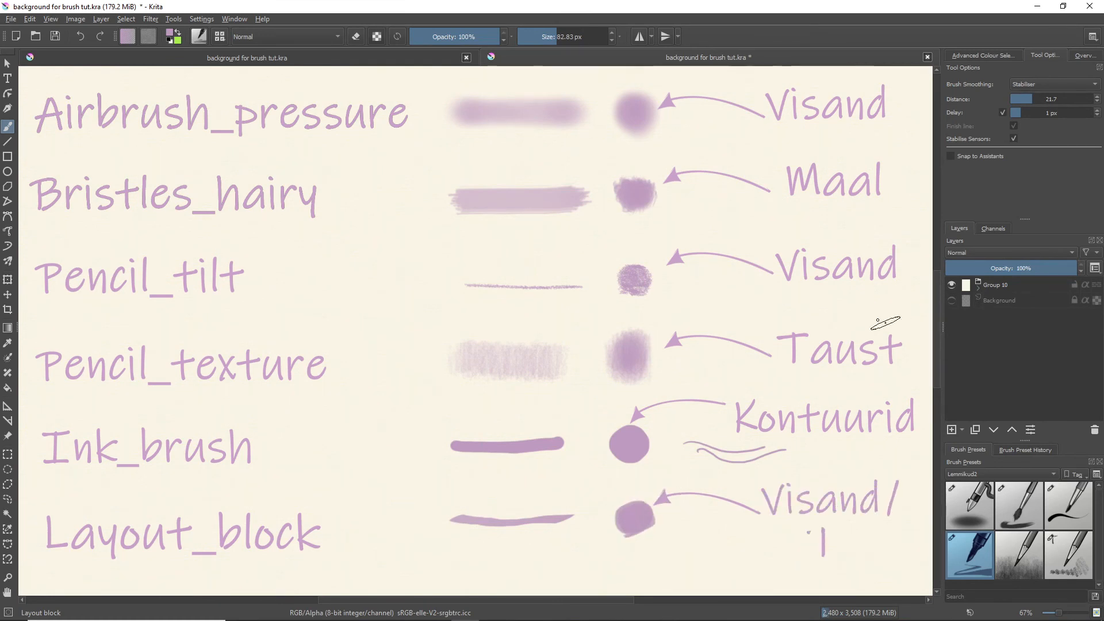